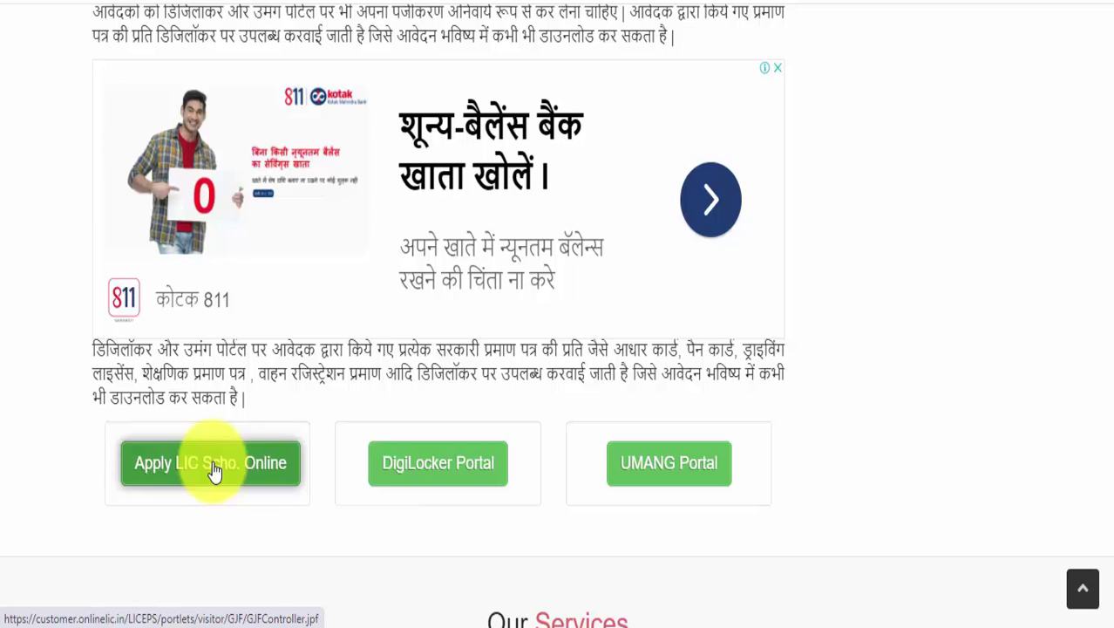
Open the online Golden Jubilee scholarship form and scroll down through its sections and back up.
left_click(214, 469)
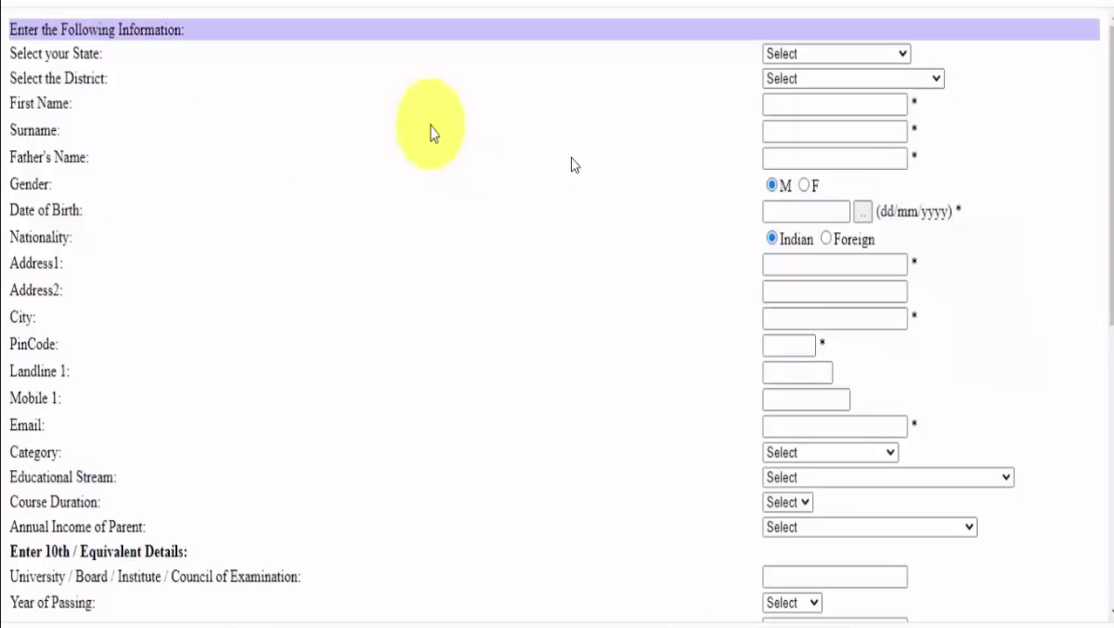
scroll(432, 131, "down", 6)
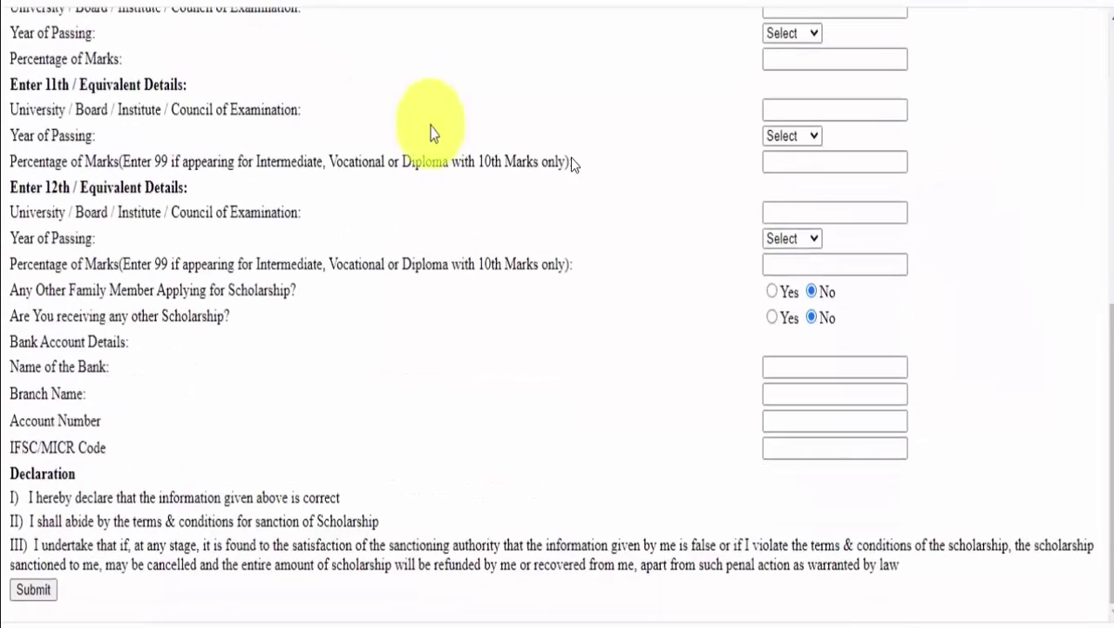
scroll(432, 131, "up", 6)
scroll(432, 131, "up", 1)
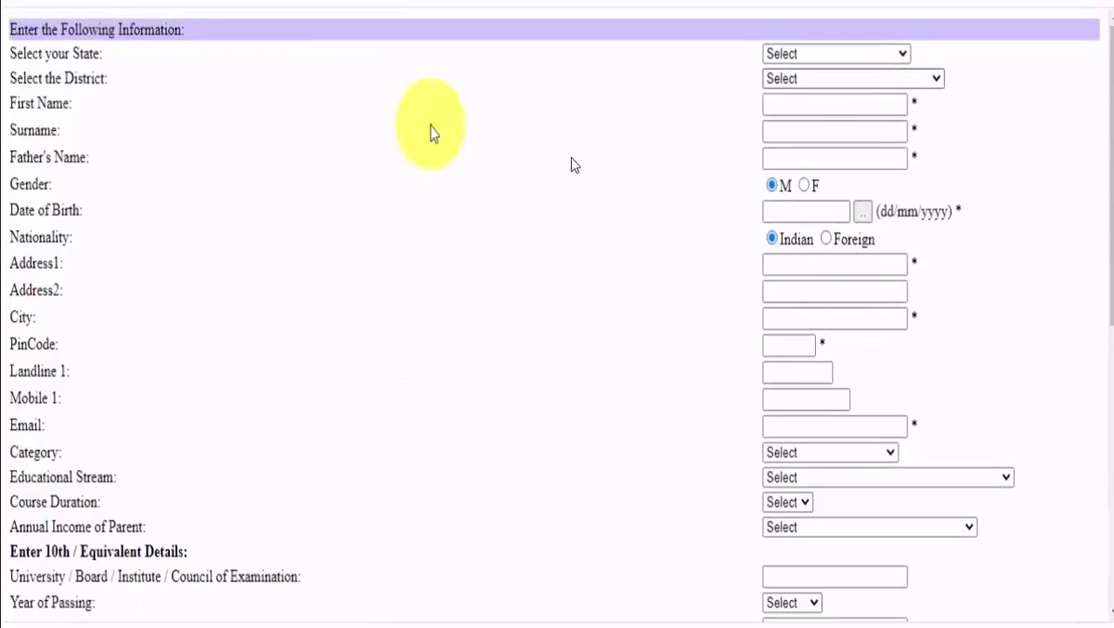
Set the state to Haryana and the district to BHIWANI.
left_click(835, 53)
key("Down")
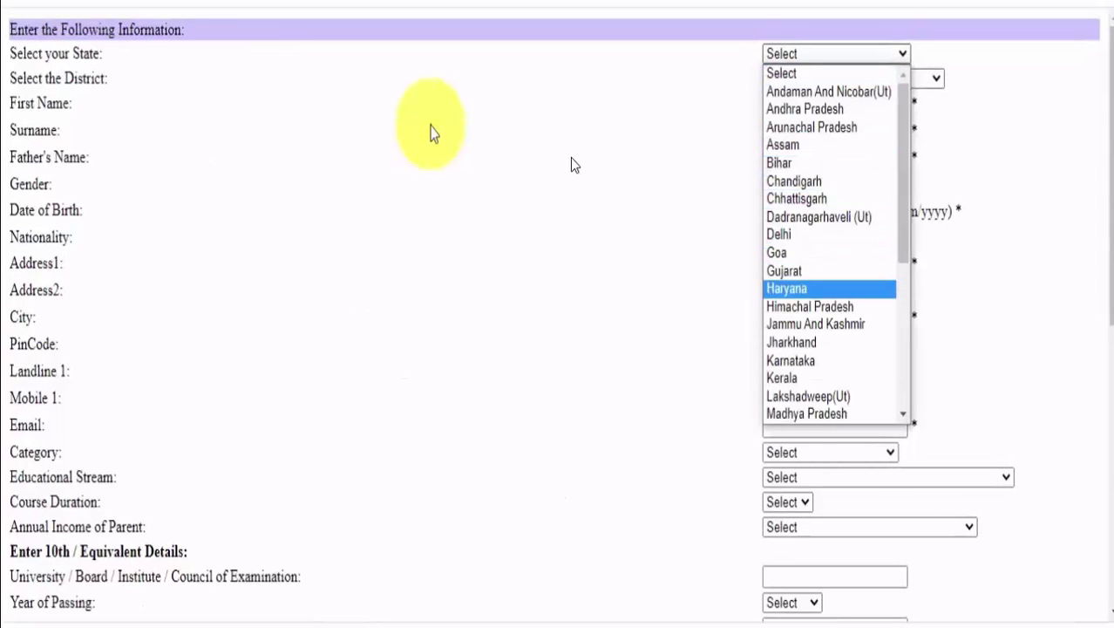
key("Return")
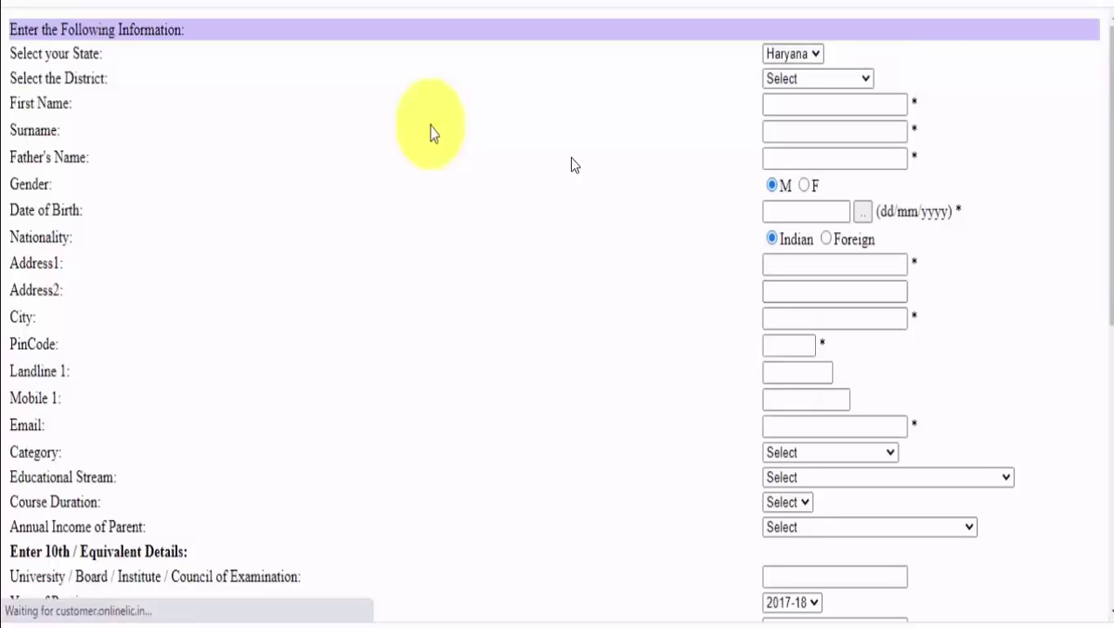
key("Tab")
key("alt+Down")
key("Down")
key("Down")
key("Return")
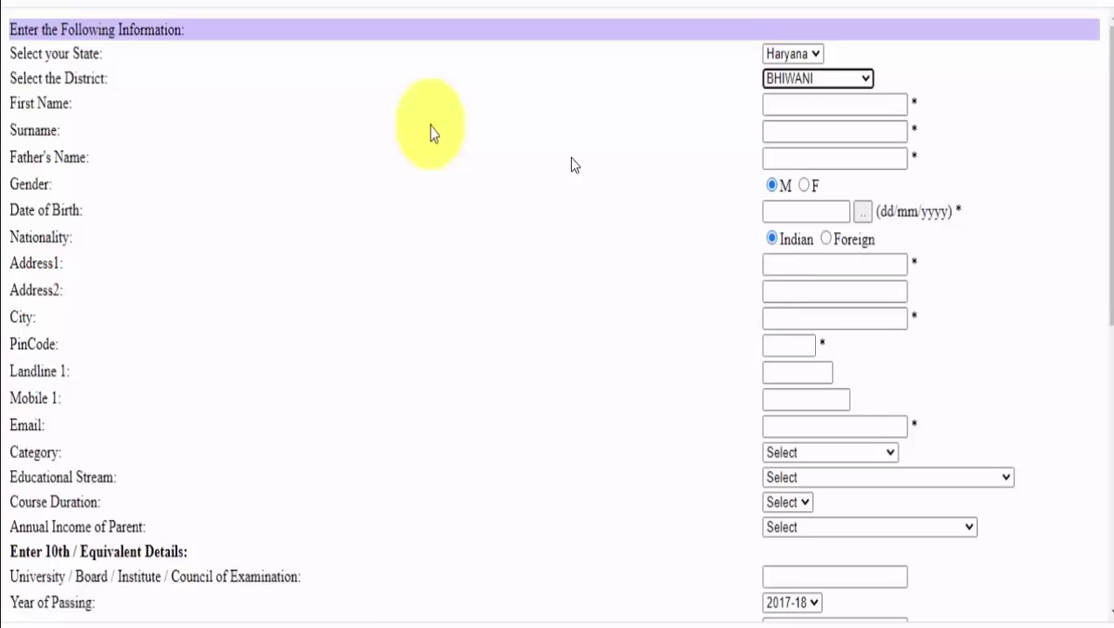
Enter the applicant's first name and father's name, and mark the gender as female.
key("Tab")
key("Tab")
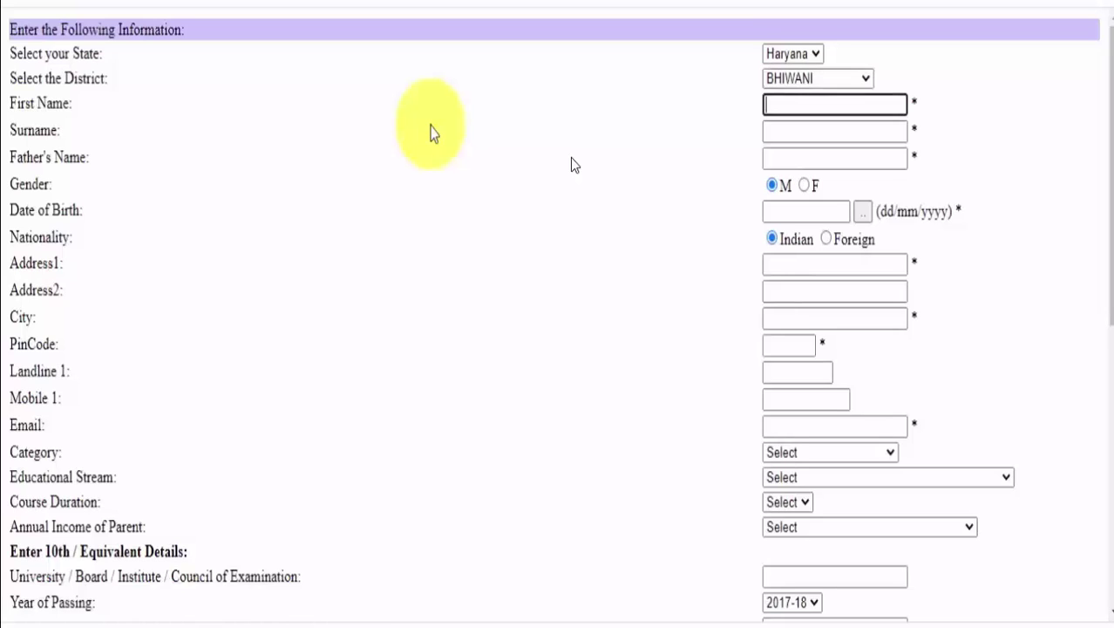
type("NEHA")
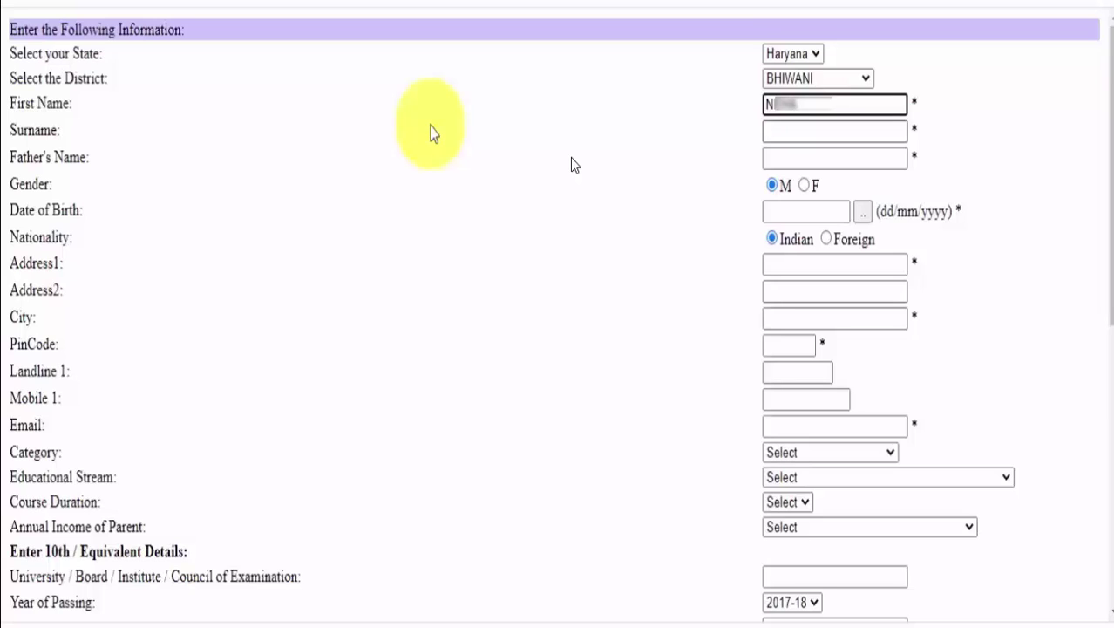
key("Tab")
key("Tab")
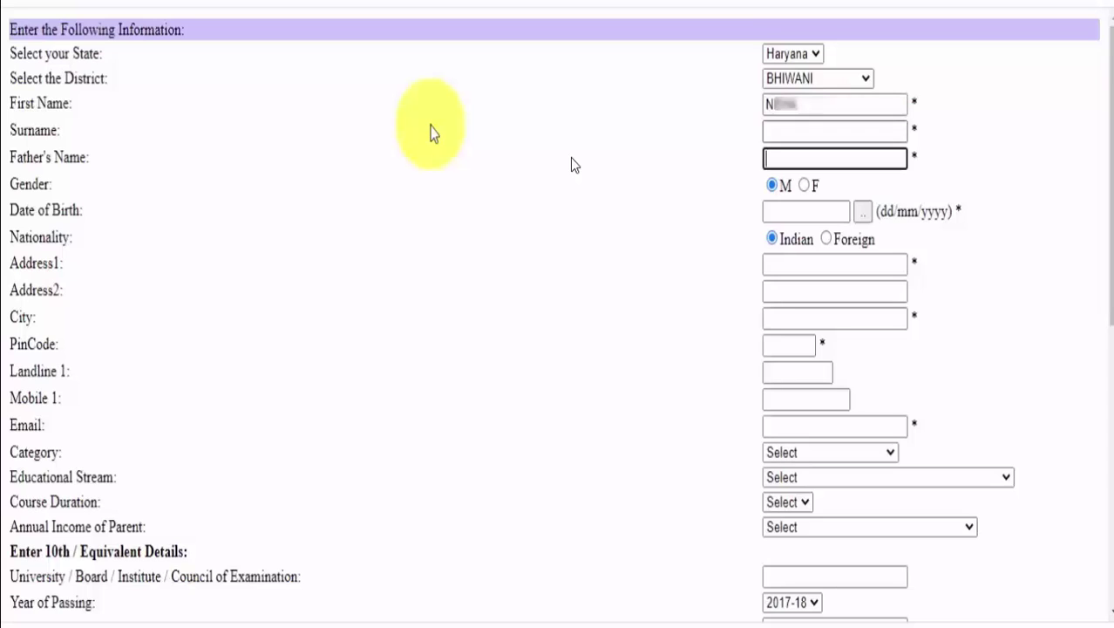
key("shift+Tab")
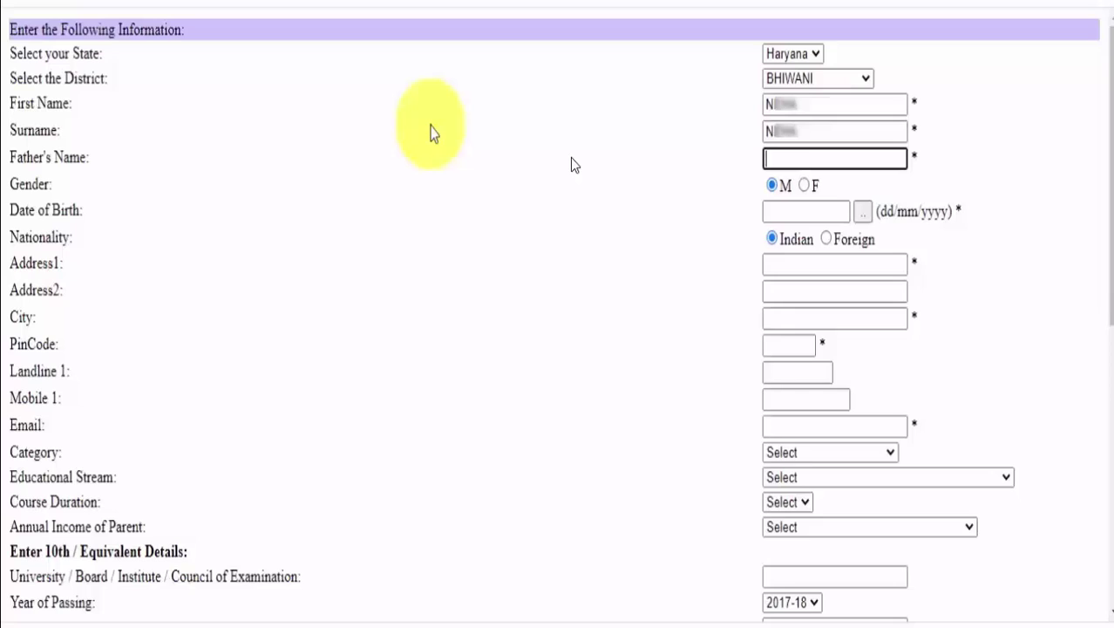
type("SUNIL")
key("Tab")
key("Right")
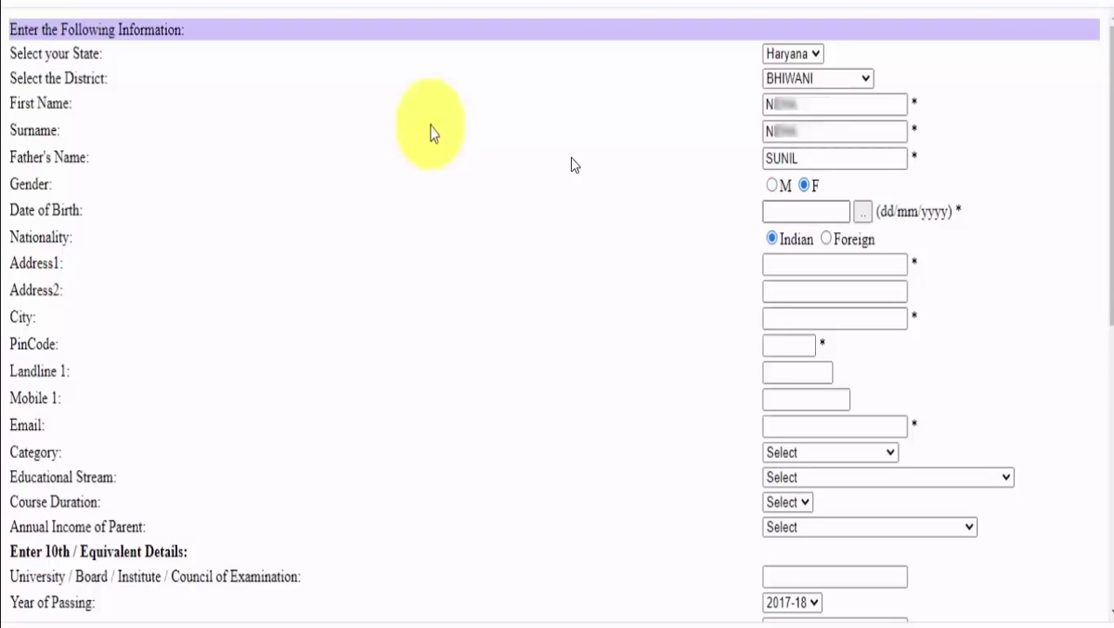
key("Tab")
key("Tab")
key("Return")
key("alt+Down")
type("2003")
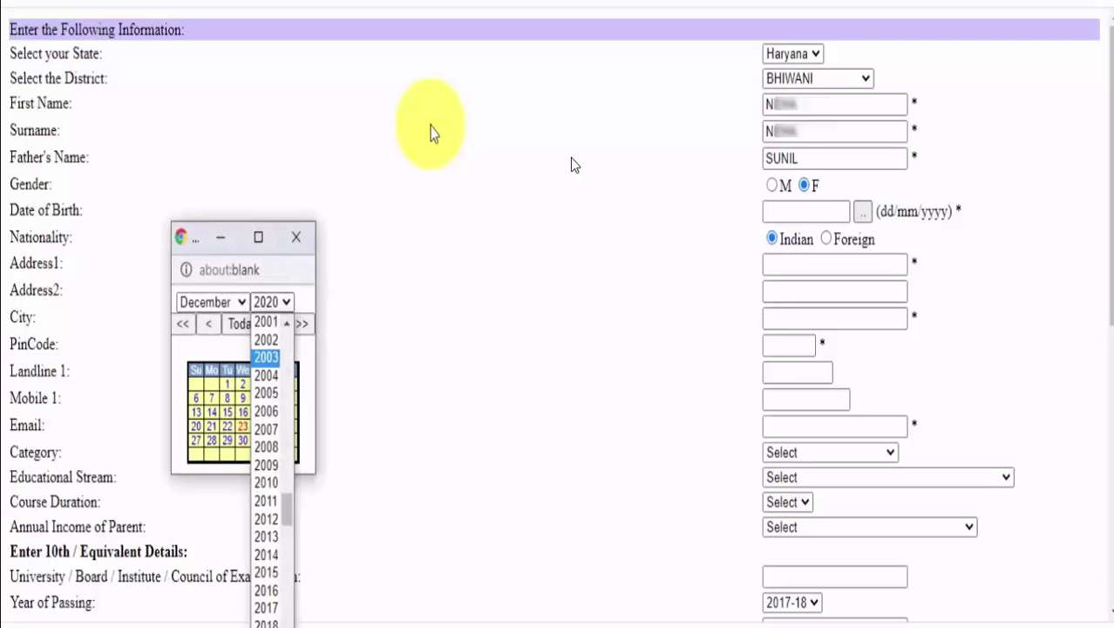
key("Return")
key("shift+Tab")
key("alt+Down")
key("Up")
key("Up")
key("Up")
key("Up")
key("Down")
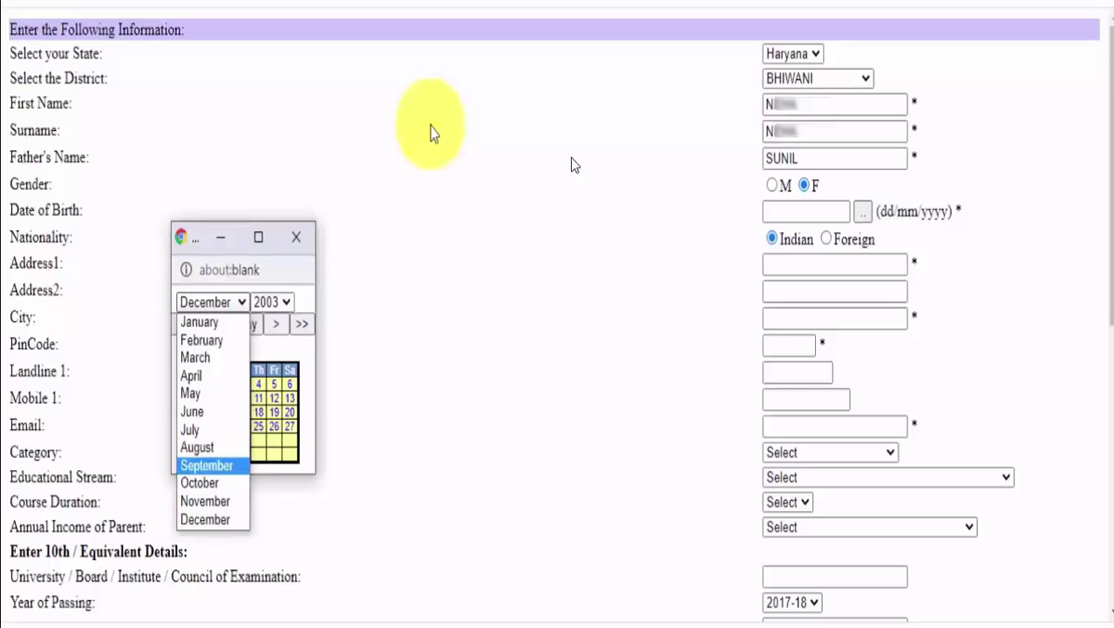
key("Return")
left_click(196, 426)
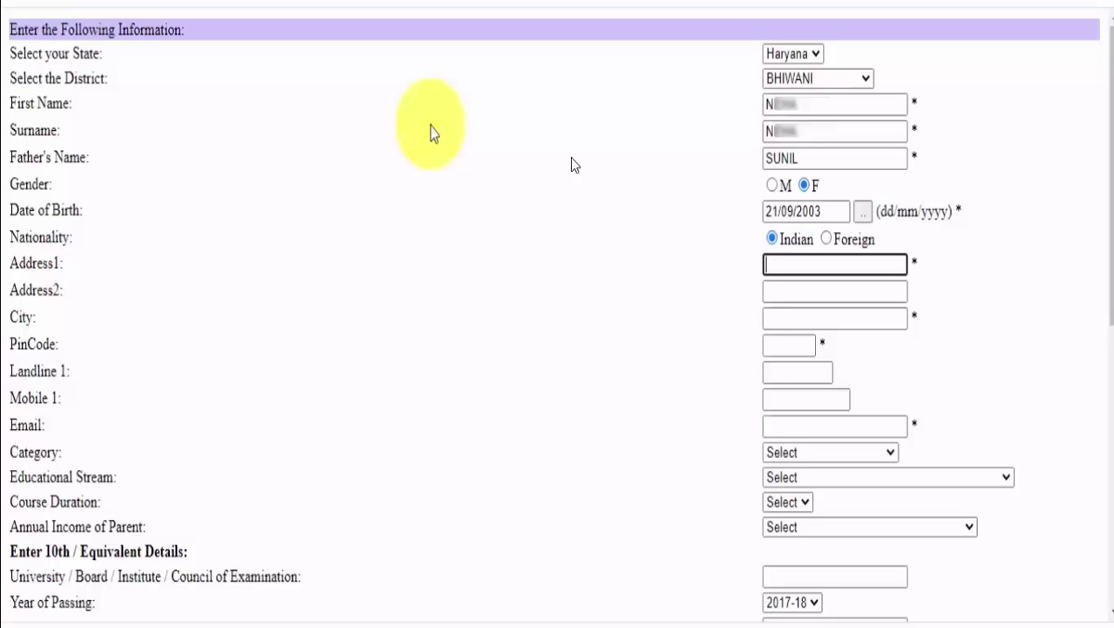
Enter the applicant's address, city BHIWANI, and PIN code.
type("Opp")
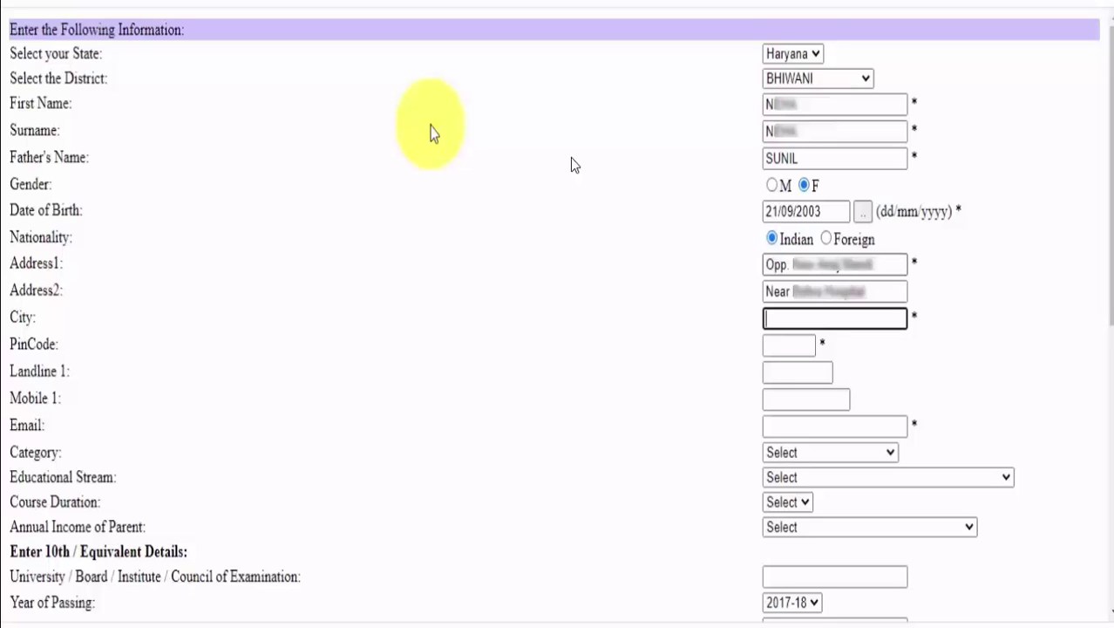
type("BHIWANI")
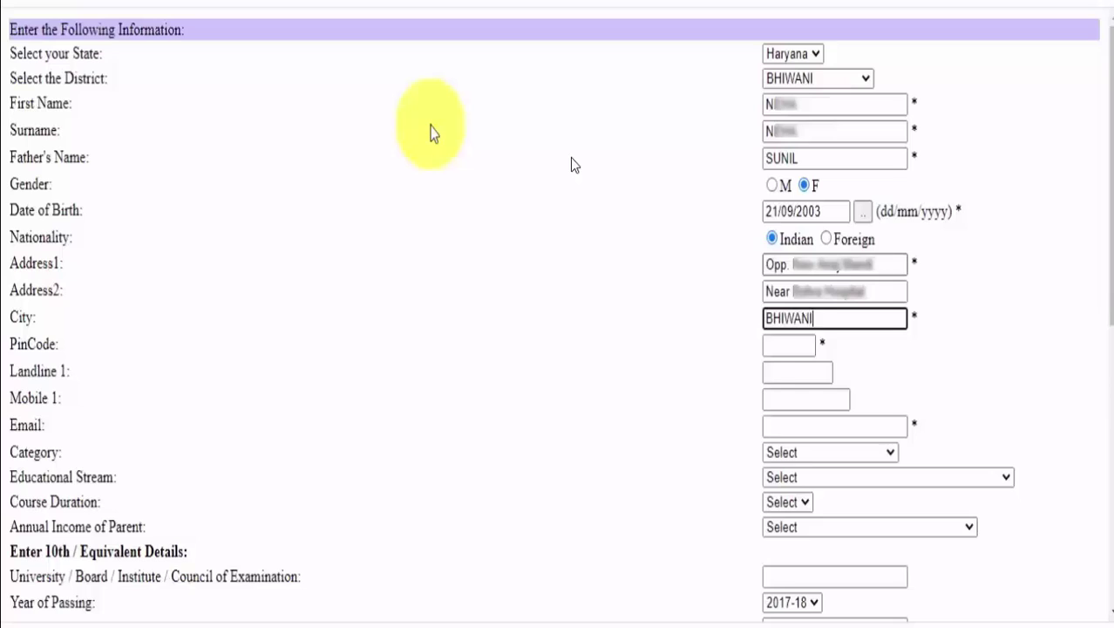
key("Tab")
type("127021")
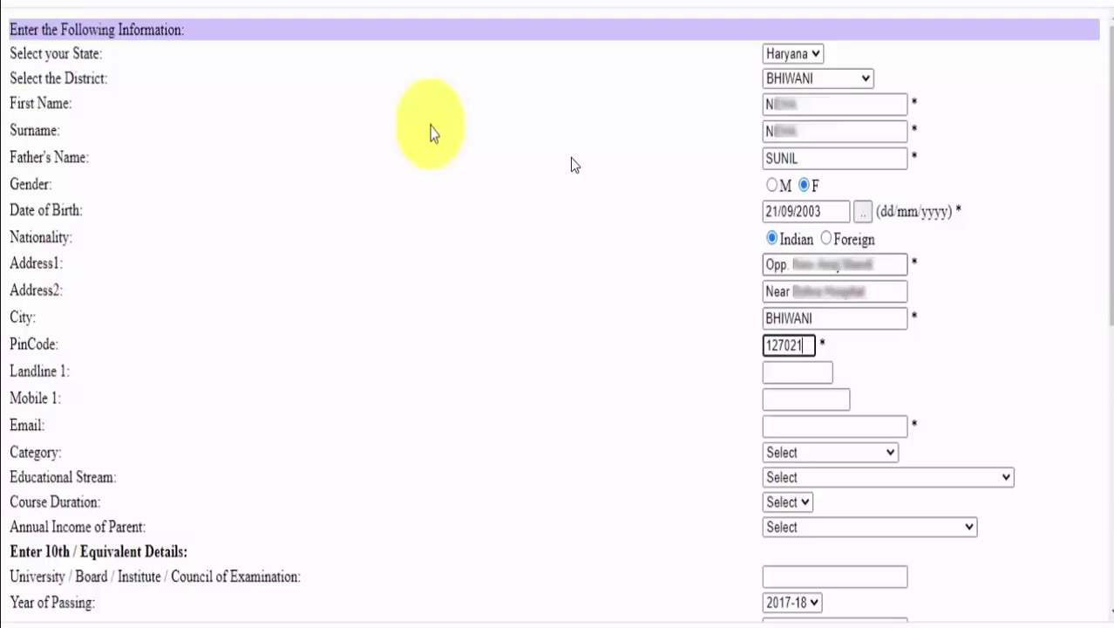
key("Tab")
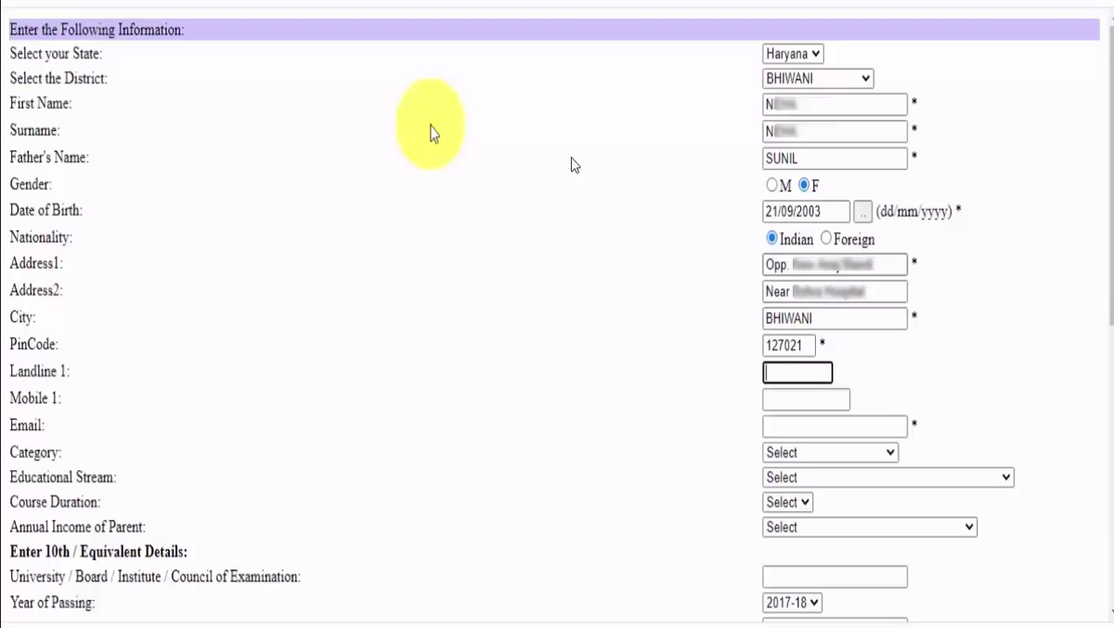
Skip the landline and enter the applicant's mobile number and e-mail address.
key("Tab")
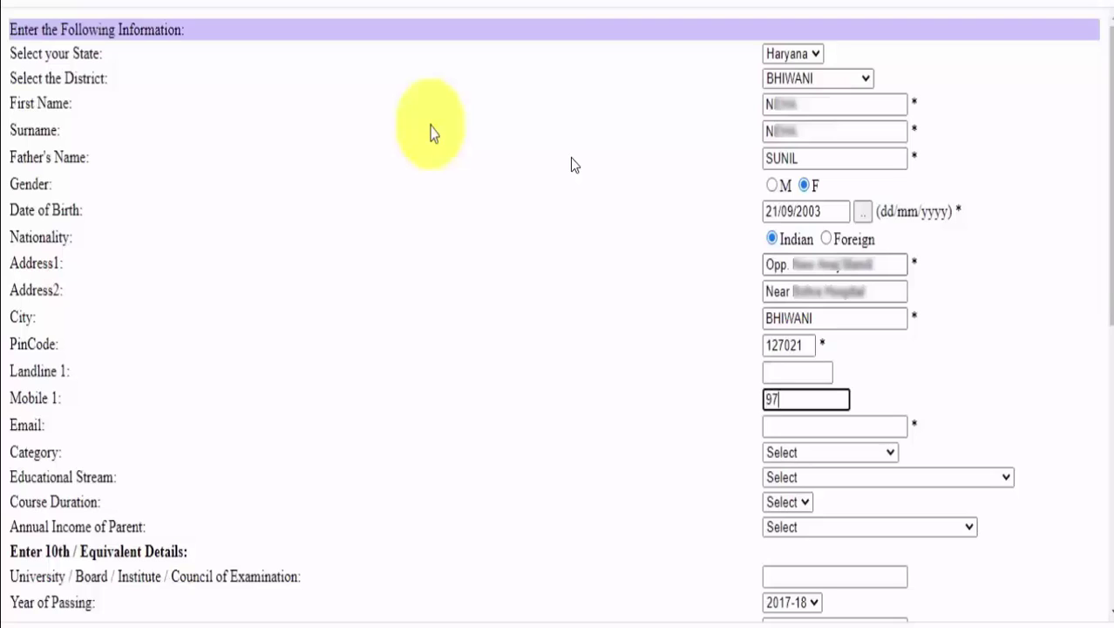
key("Tab")
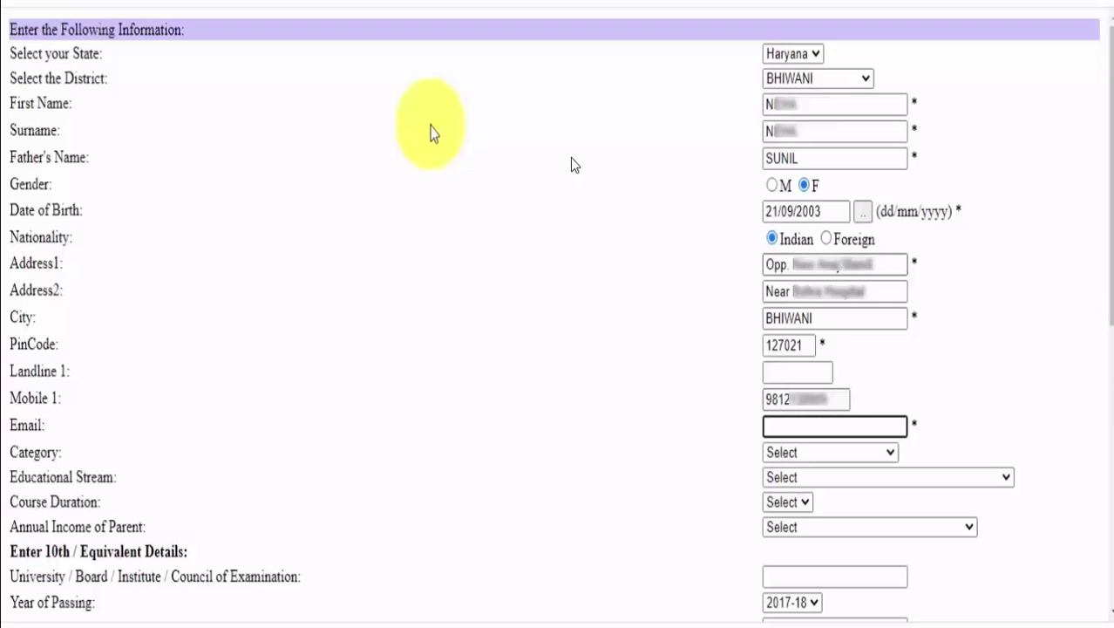
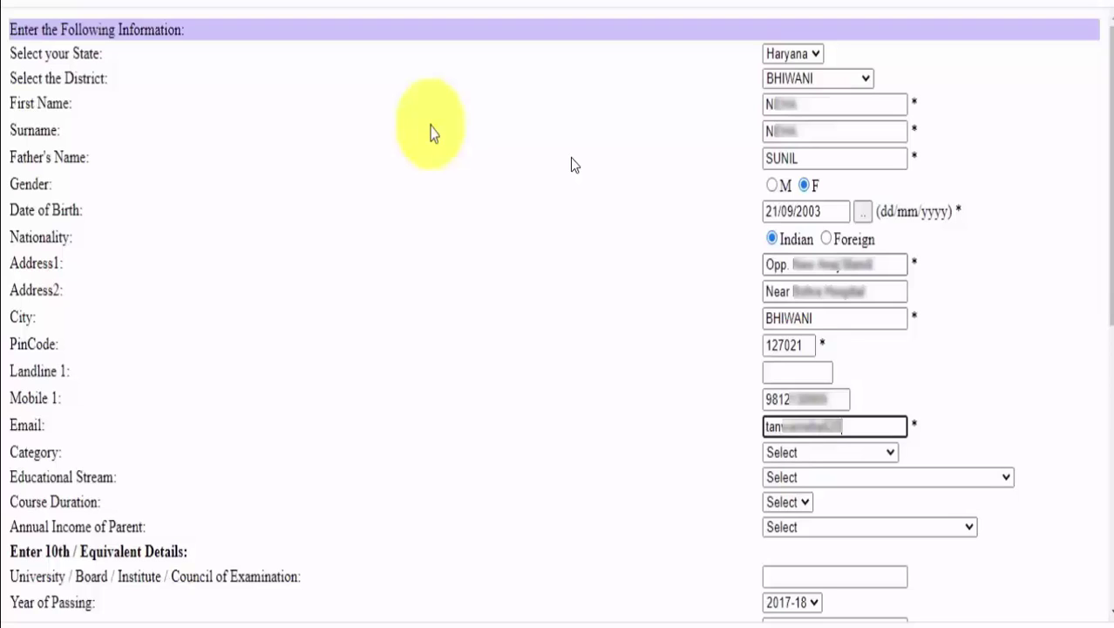
Set the category to General.
key("Tab")
key("alt+Down")
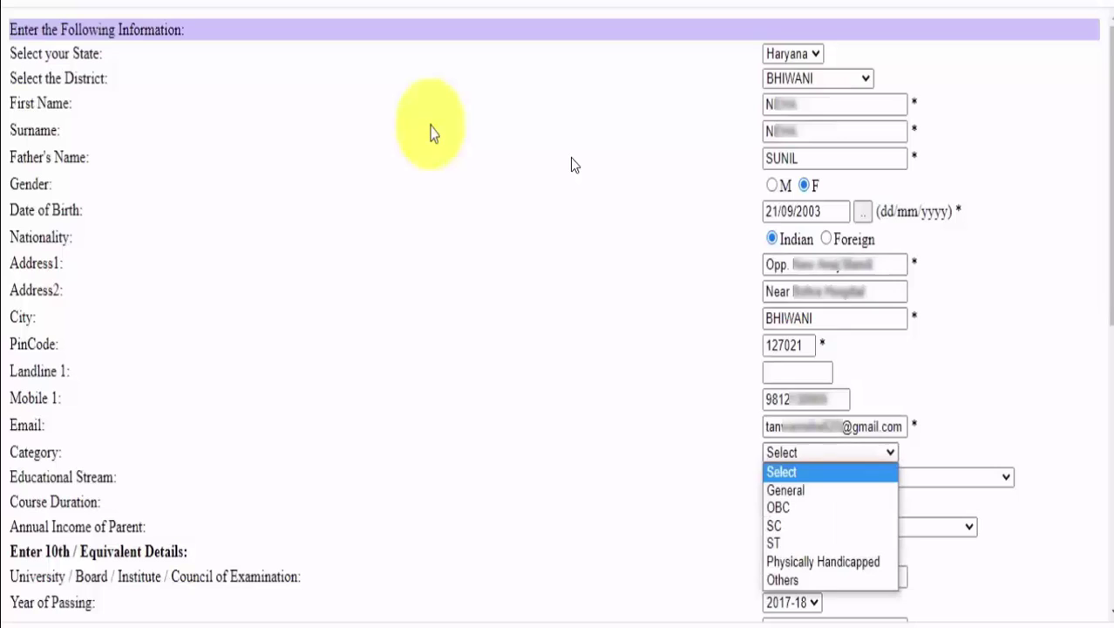
key("Down")
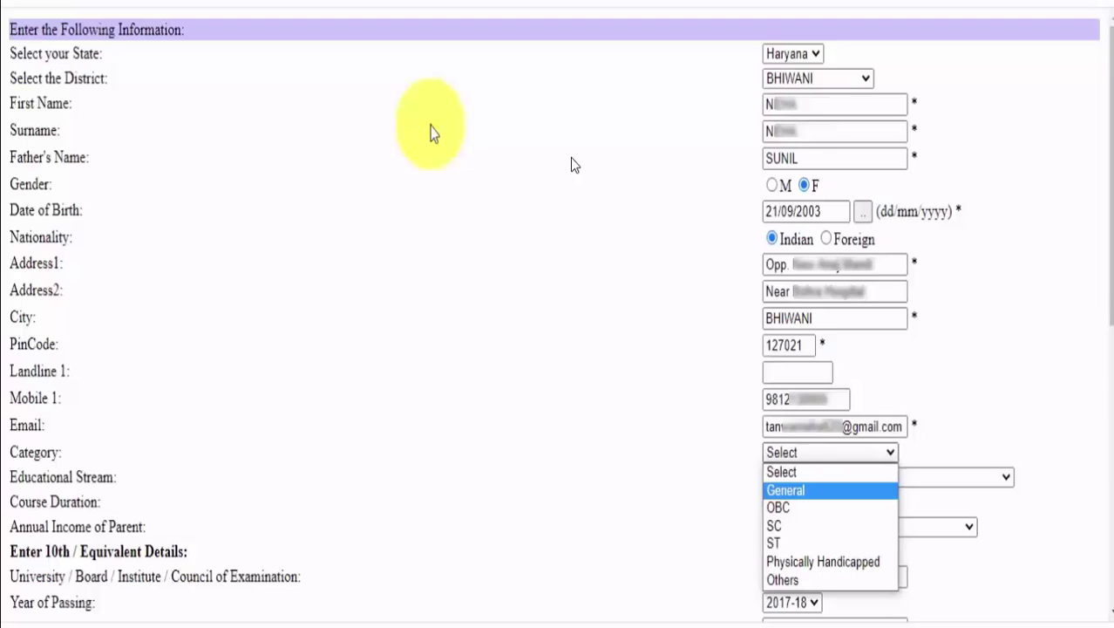
key("Return")
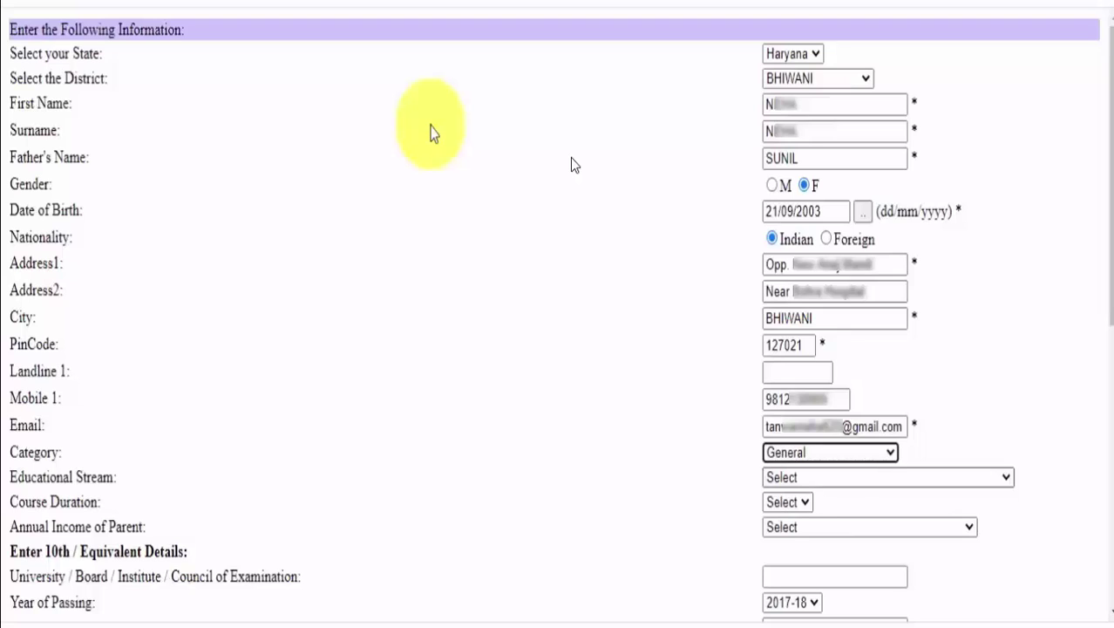
Choose Intermediate Course/10+2 as the educational stream with course duration 1.
key("Tab")
key("alt+Down")
key("Down")
key("Down")
key("Down")
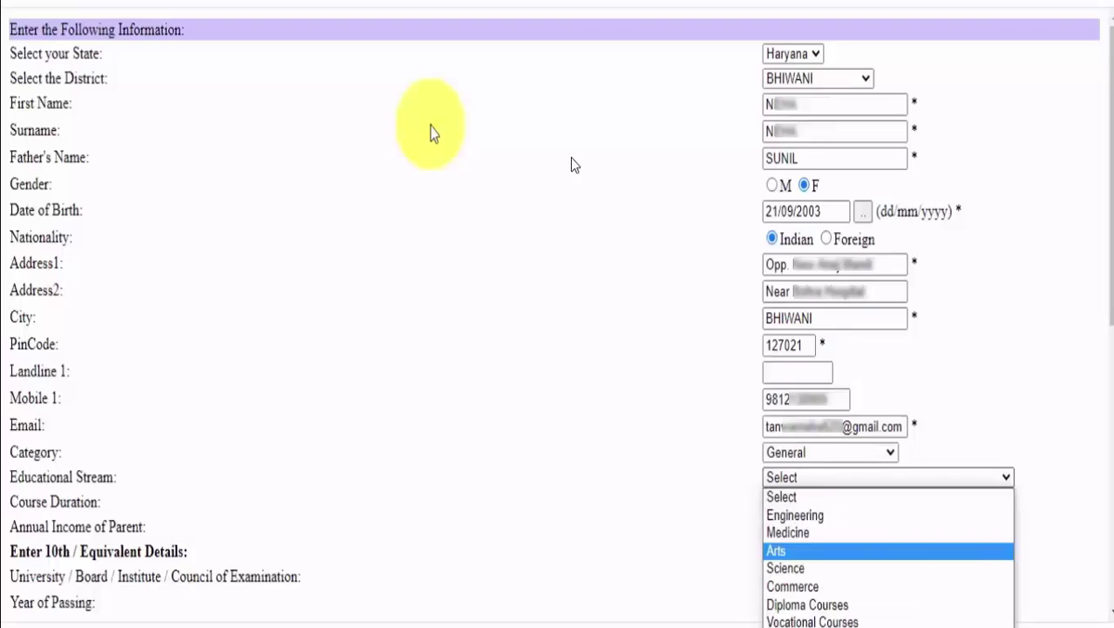
key("Down")
key("Down")
key("Down")
key("Up")
key("Down")
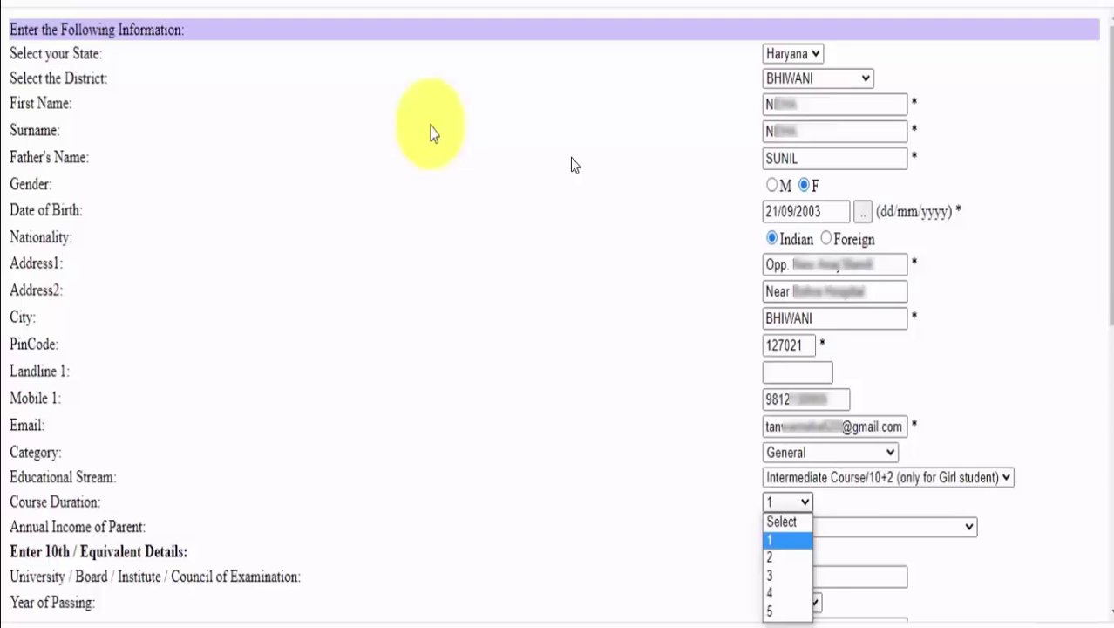
key("Return")
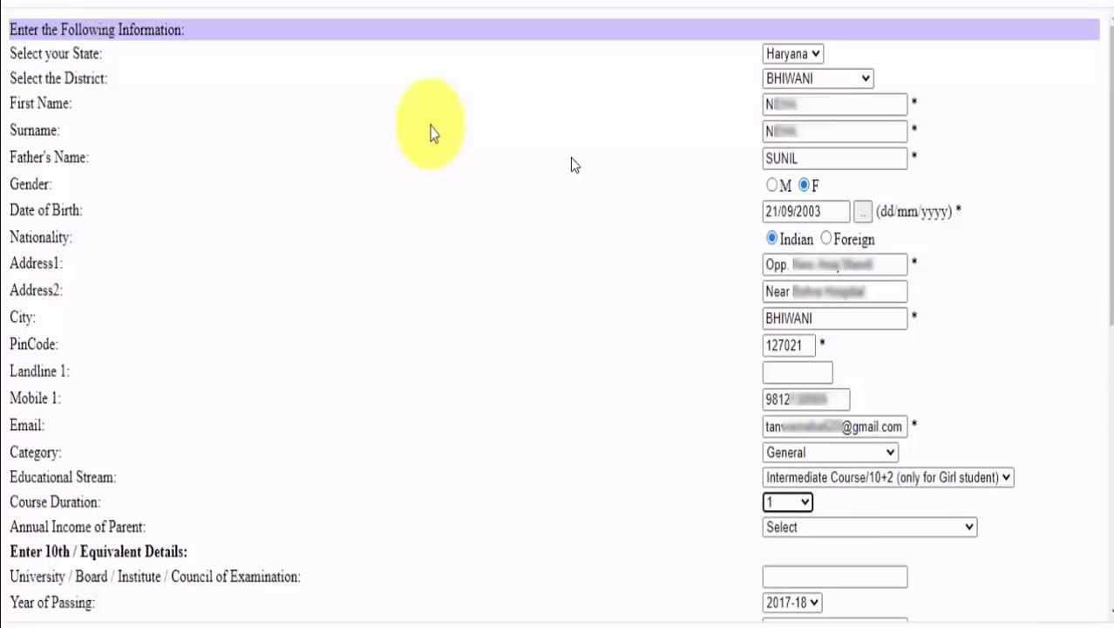
key("alt+Down")
key("Return")
Set the parents' annual income to Rs.1,00,001 to Rs.1,50,000.
key("Tab")
key("alt+Down")
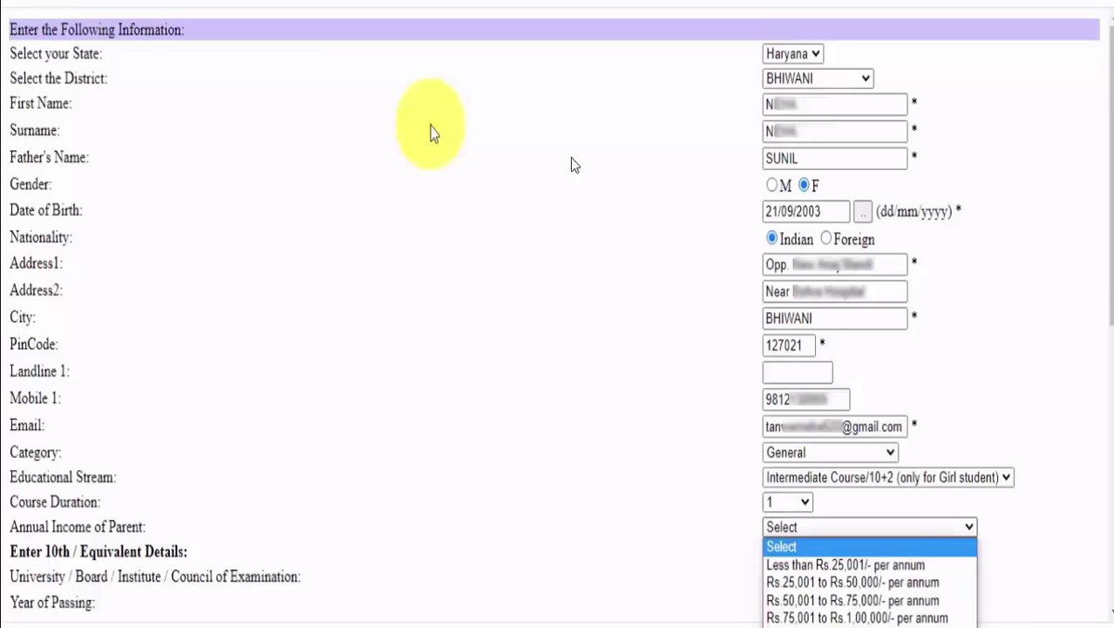
key("Down")
key("Down")
key("Down")
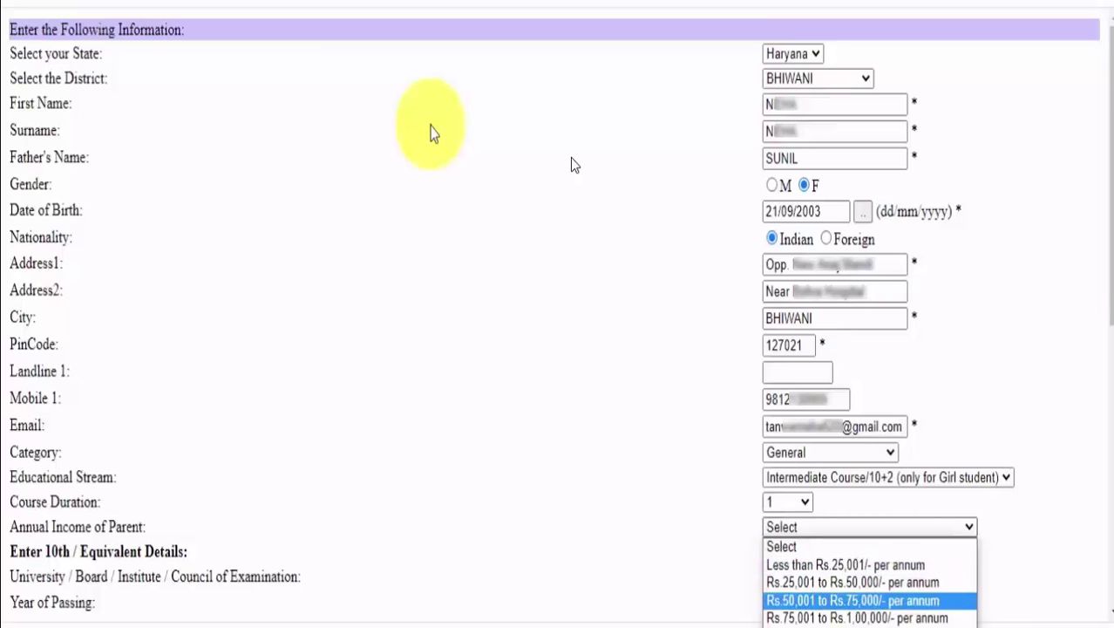
key("Down")
key("Down")
key("Return")
key("Tab")
Enter the 10th board as Board of School Education Haryana, year 2019-20, 90.2 percent marks.
scroll(574, 166, "down", 2)
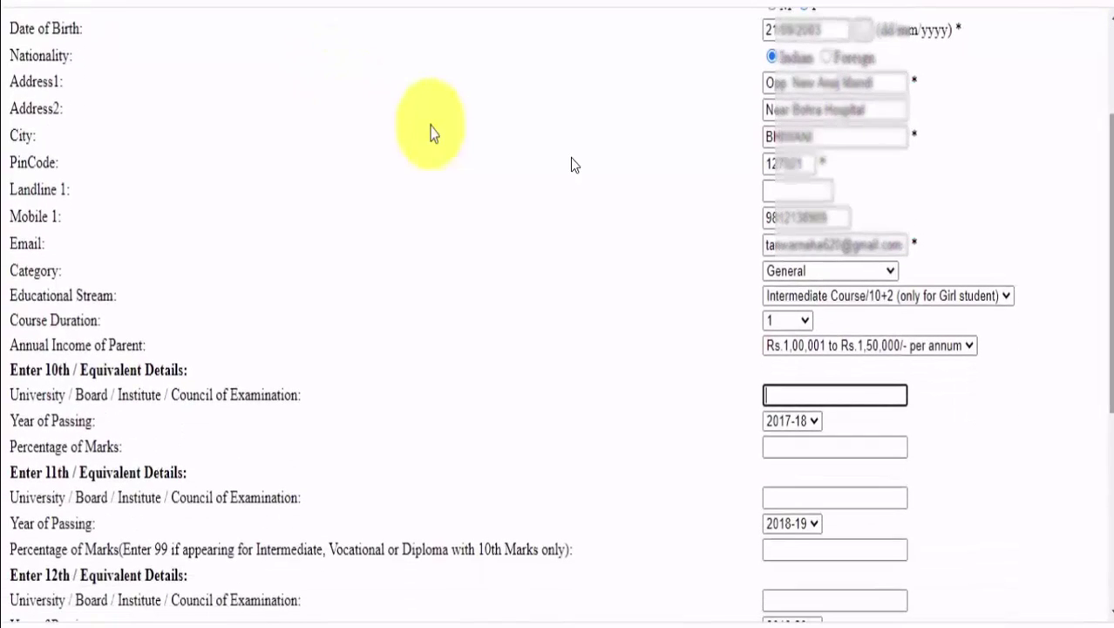
type("Board of Scho")
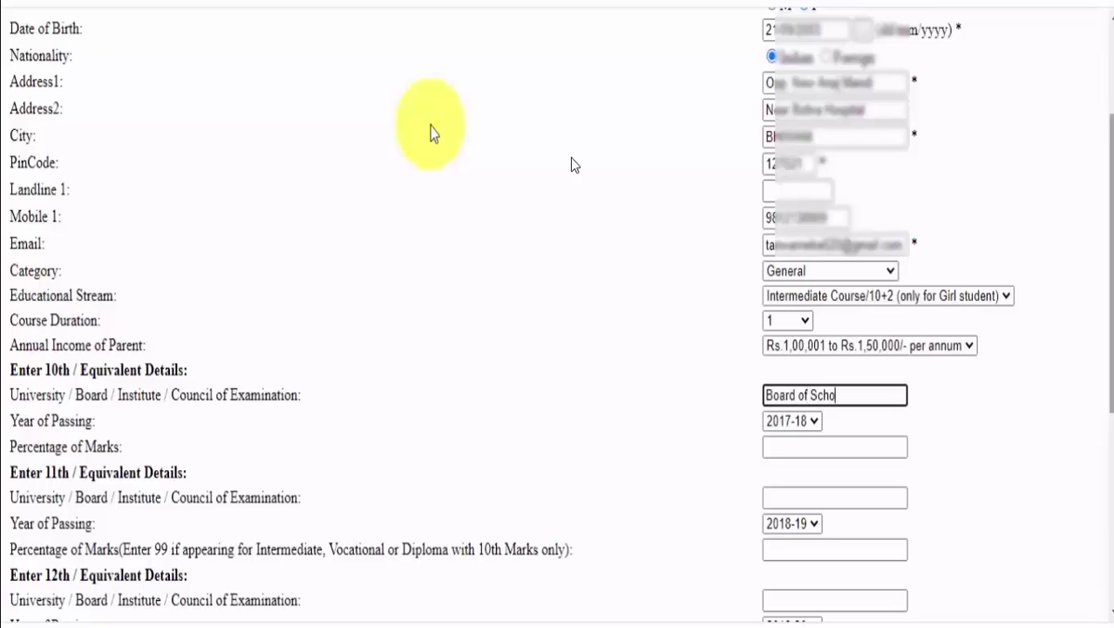
type("ol Education Haryana")
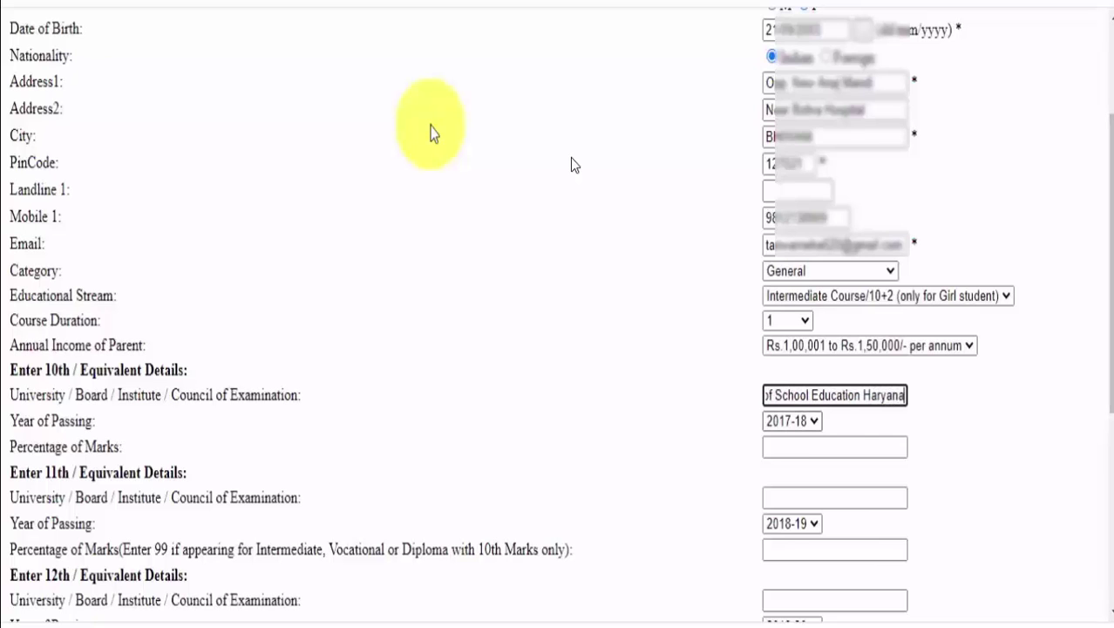
left_click(800, 421)
left_click(792, 475)
key("Tab")
type("90")
scroll(433, 133, "down", 2)
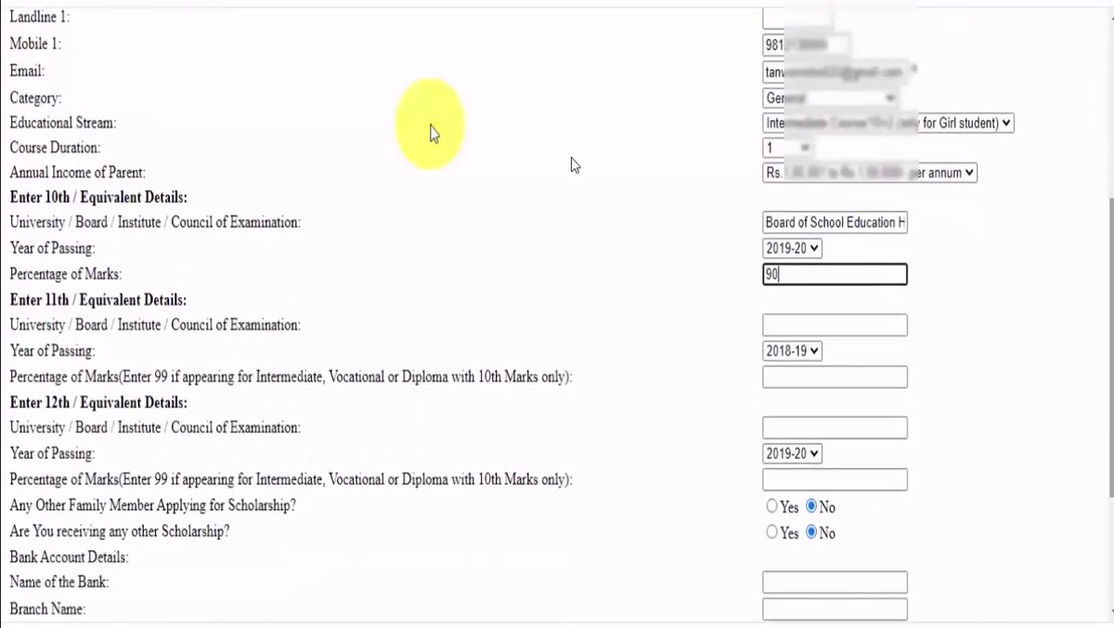
type(".2")
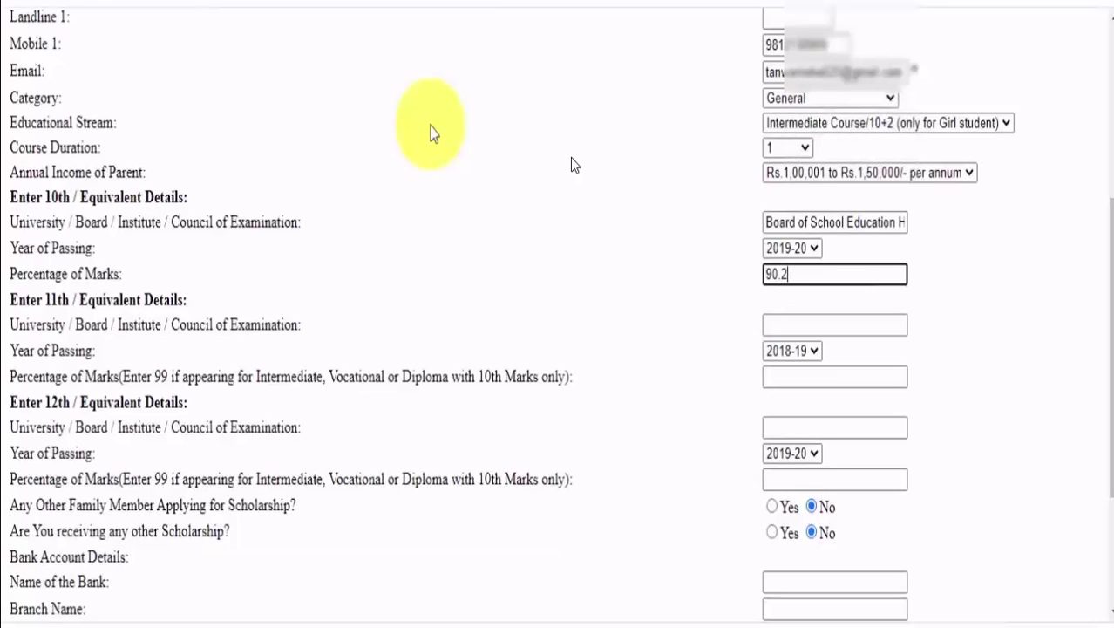
key("Tab")
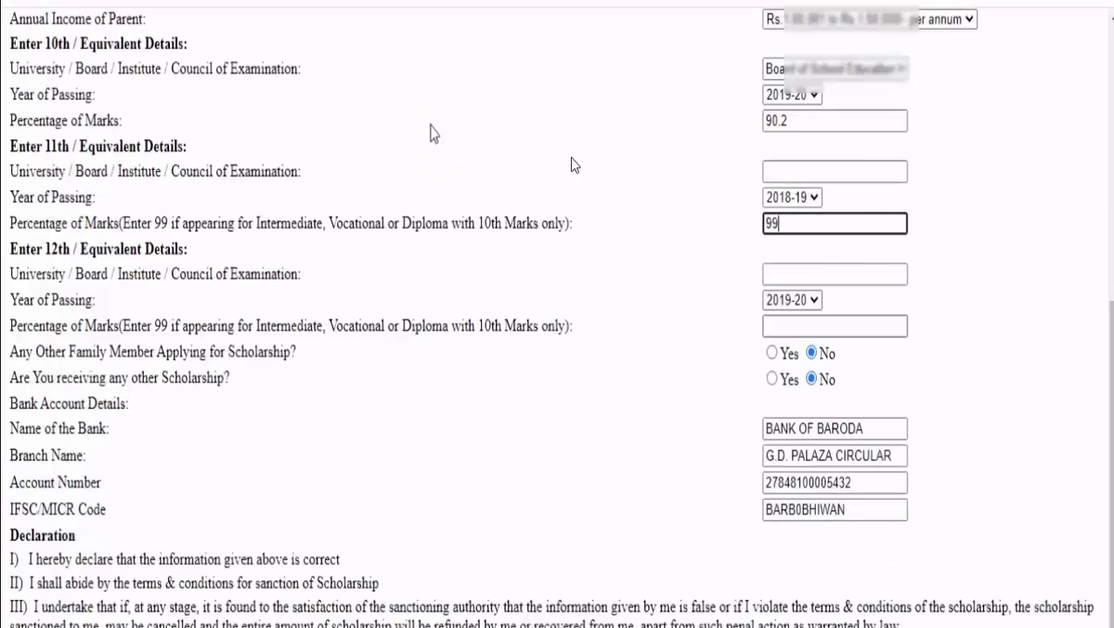
Enter bank BANK OF BARODA, branch G.D. PALAZA CIRCULAR, plus the account's IFSC code.
key("Tab")
key("Tab")
key("Tab")
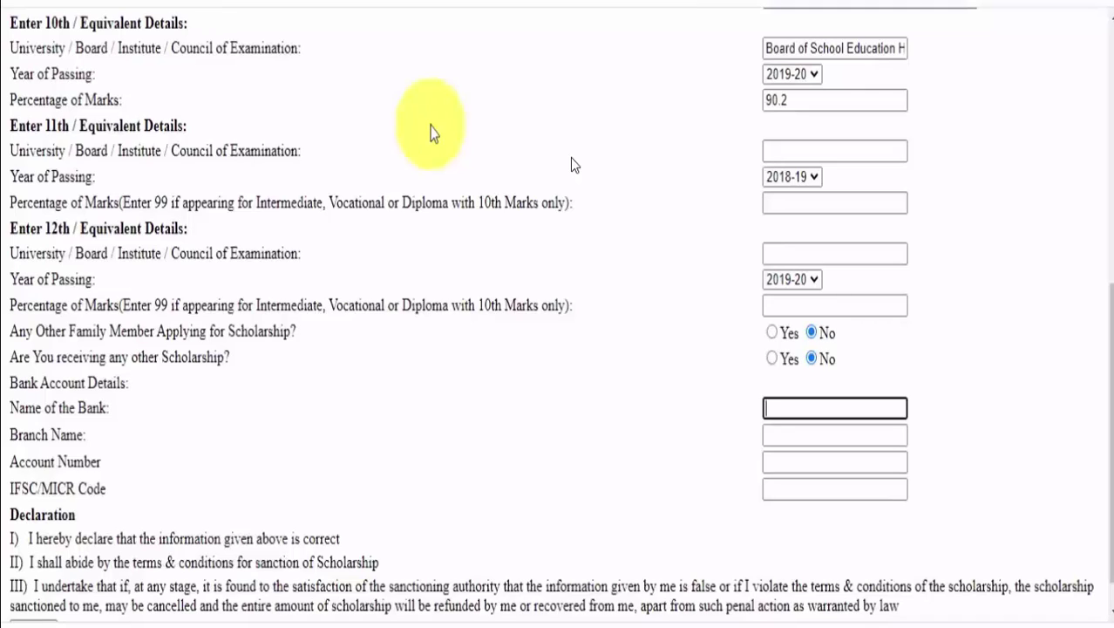
key("Tab")
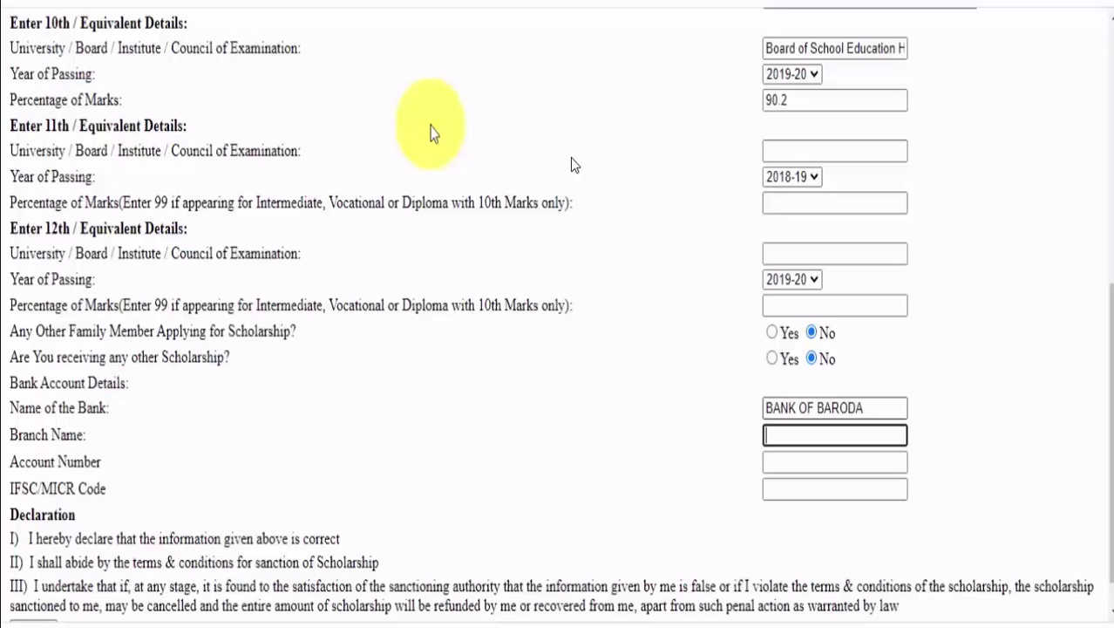
key("Tab")
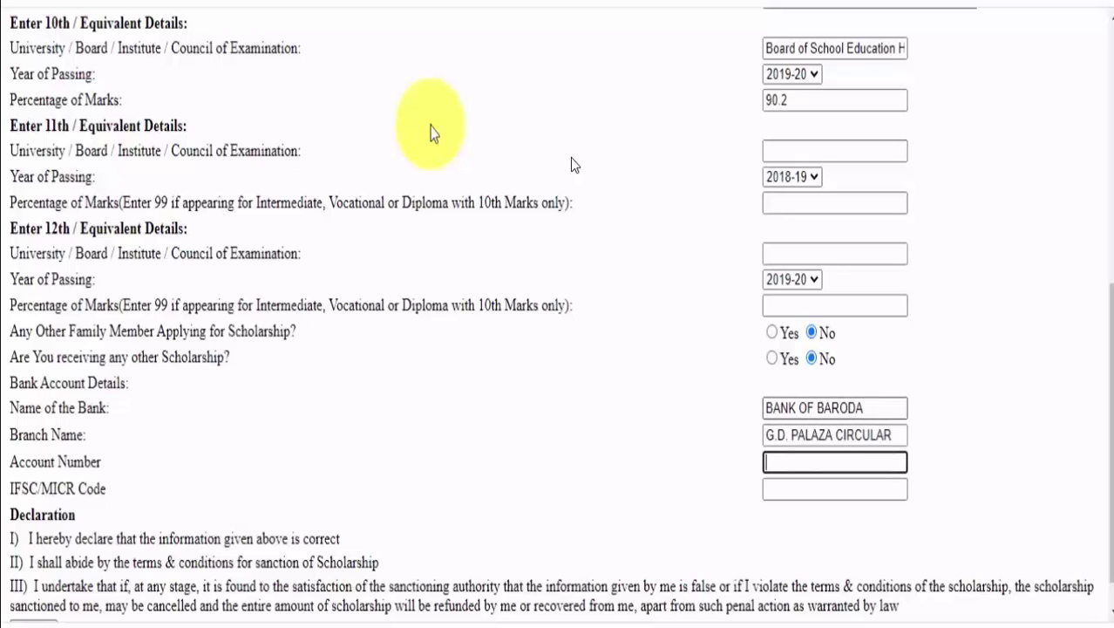
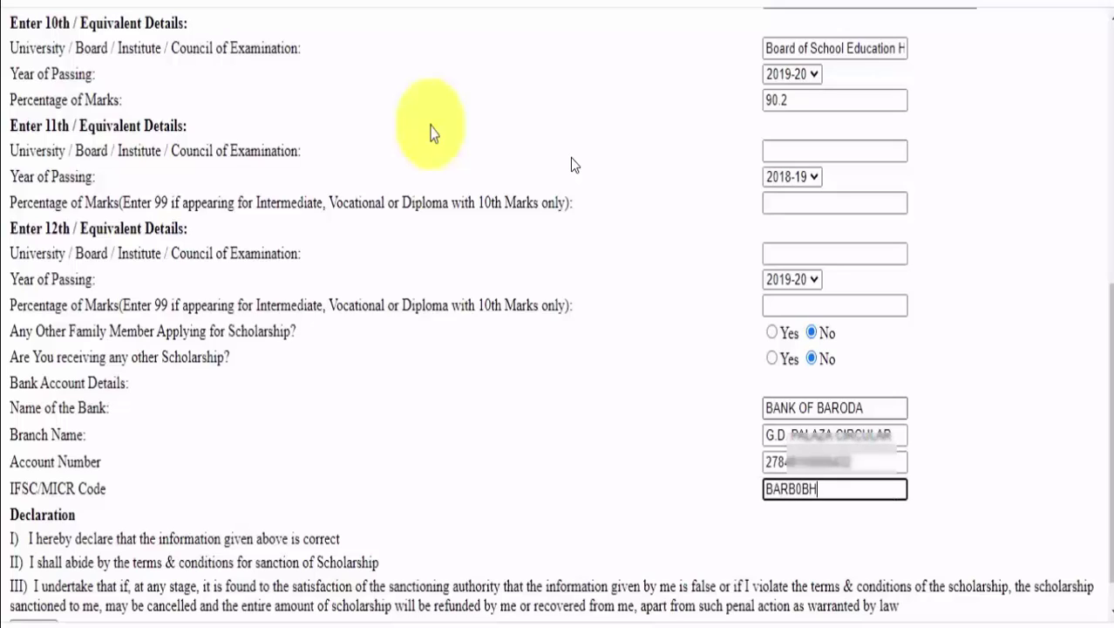
key("Tab")
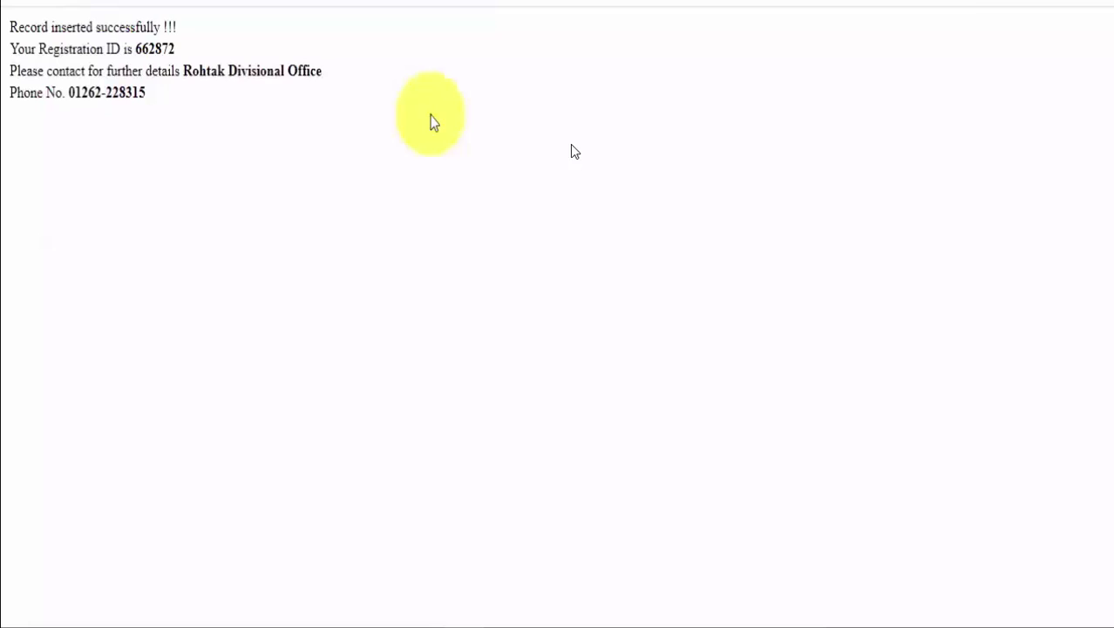
Submit the application and dismiss the print previews over the registration ID confirmation.
key("ctrl+p")
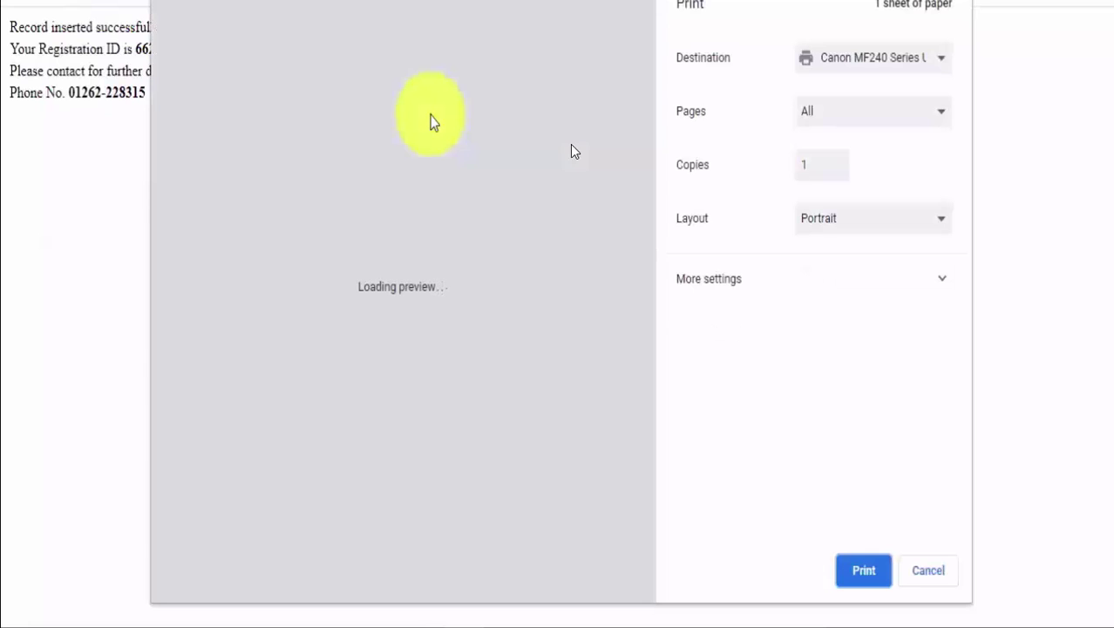
key("Escape")
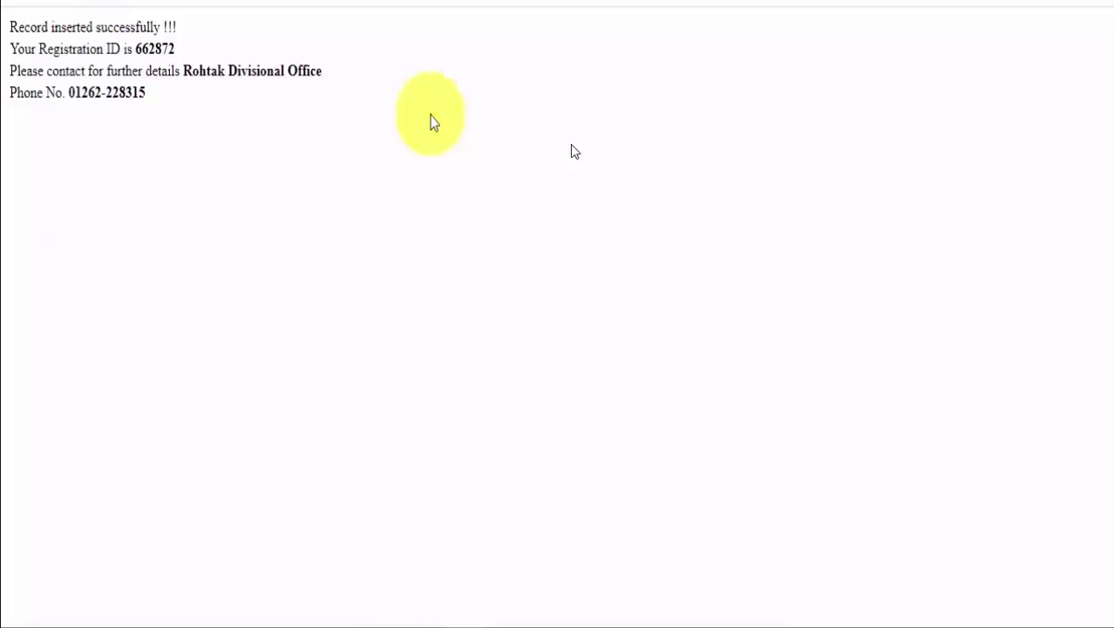
key("ctrl+p")
key("Escape")
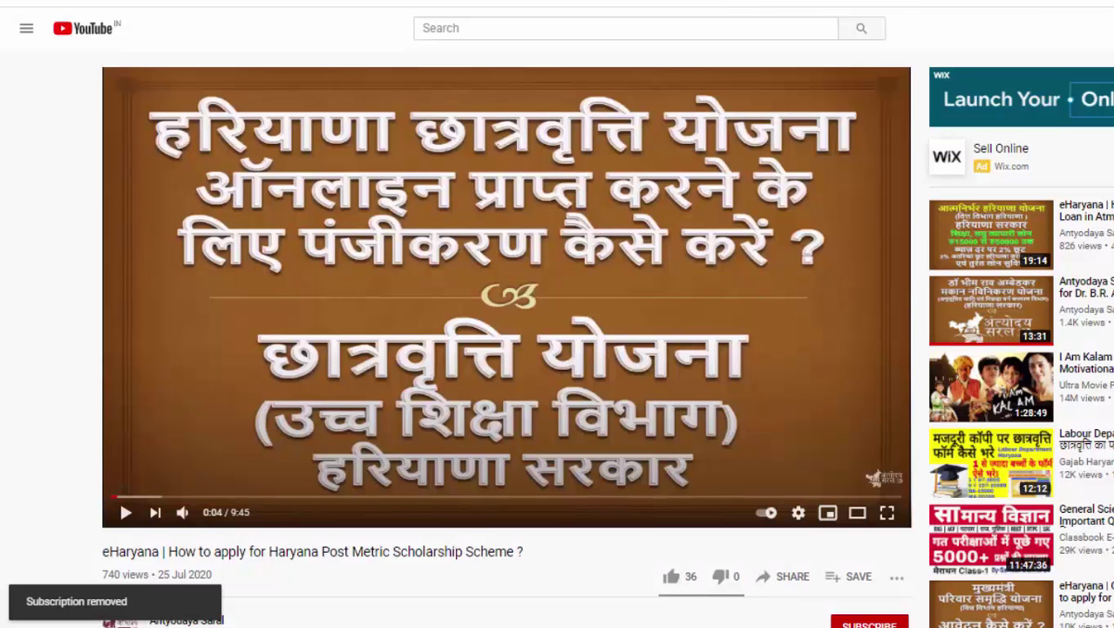
Subscribe to the Antyodaya Saral channel and set its notifications to All.
scroll(869, 471, "down", 2)
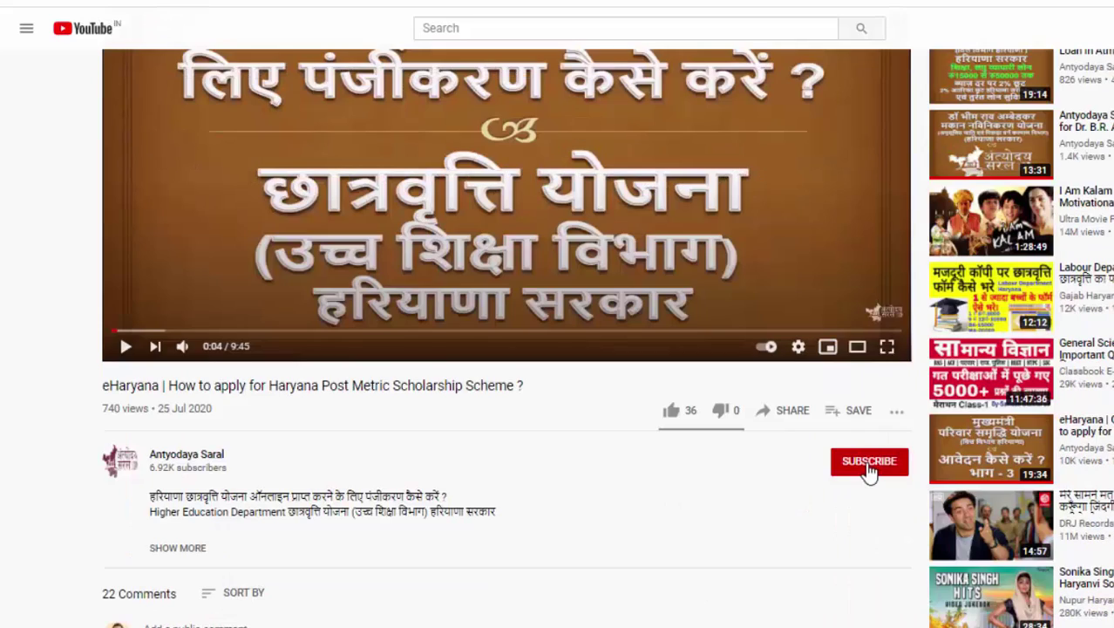
left_click(862, 469)
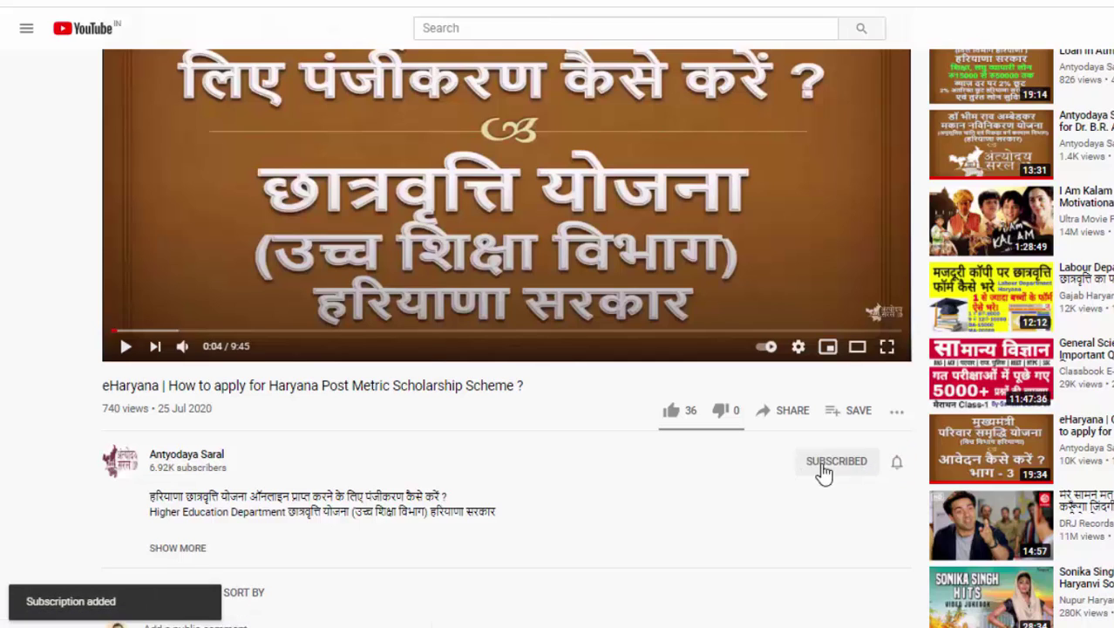
left_click(897, 464)
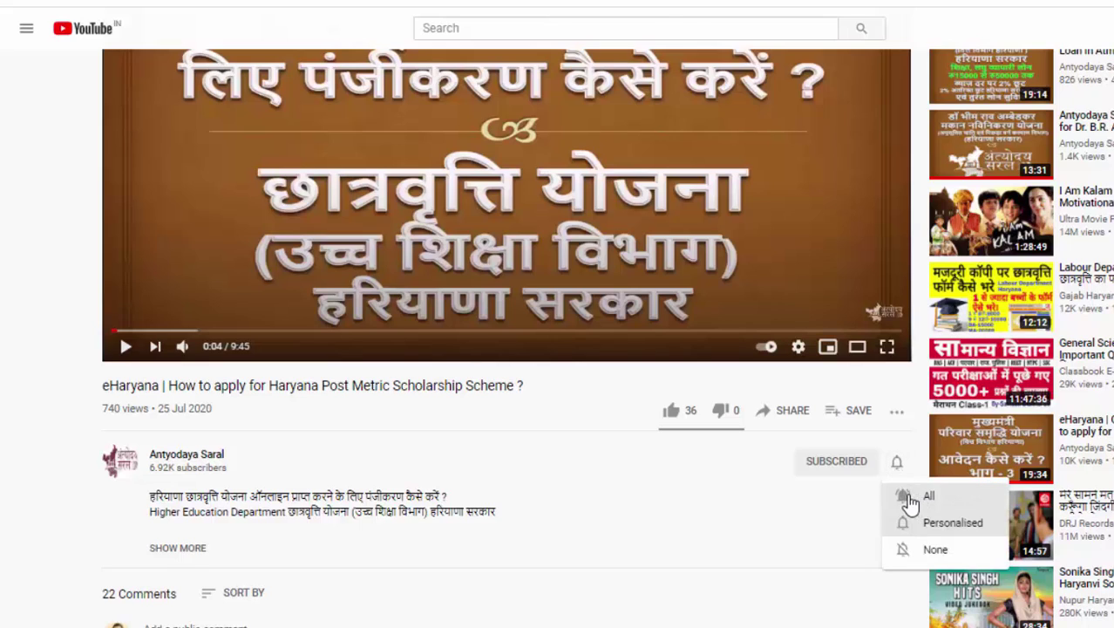
left_click(917, 497)
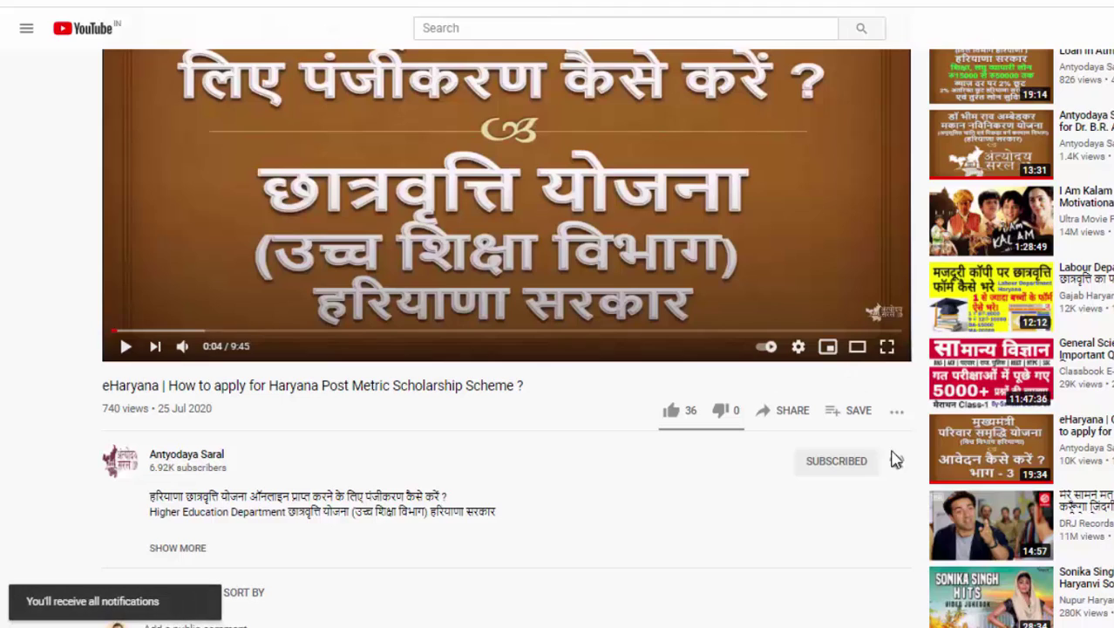